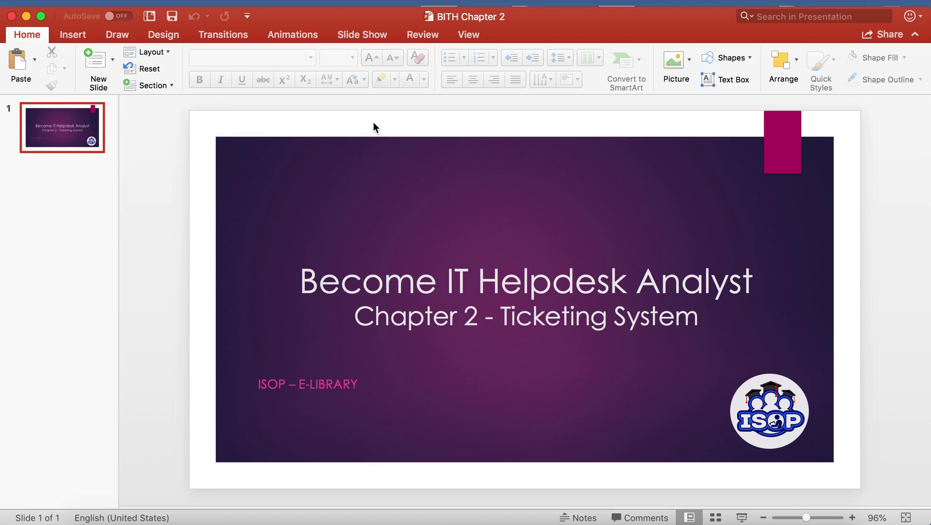
Switch from the PowerPoint slide to the I-SOP Zendesk sign-in page in Chrome
{"action": "key", "text": "ctrl+Right"}
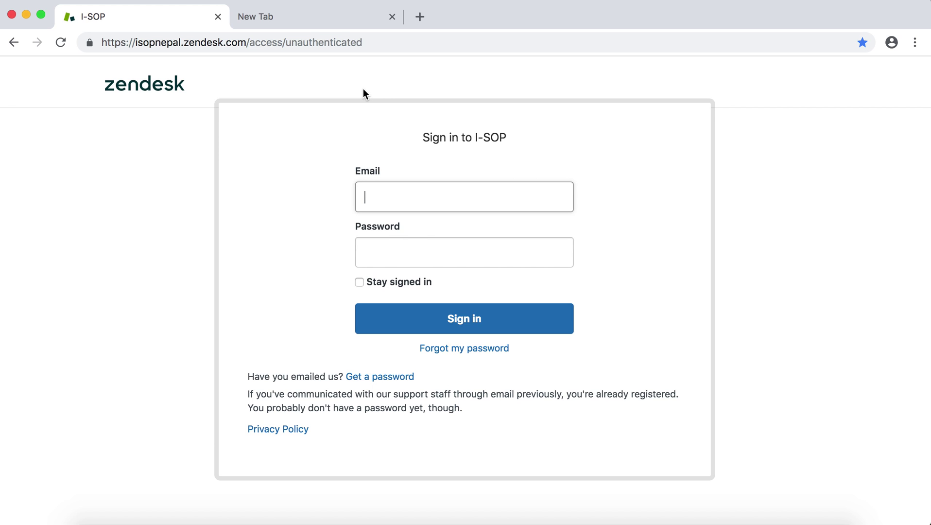
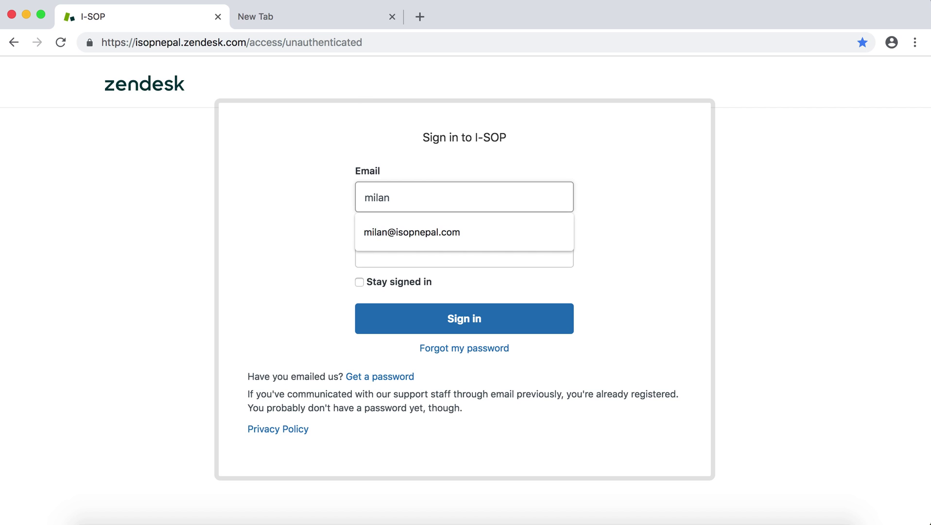
Sign in to I-SOP Zendesk with the suggested agent email and the account password
{"action": "key", "text": "Down"}
{"action": "key", "text": "Return"}
{"action": "key", "text": "Tab"}
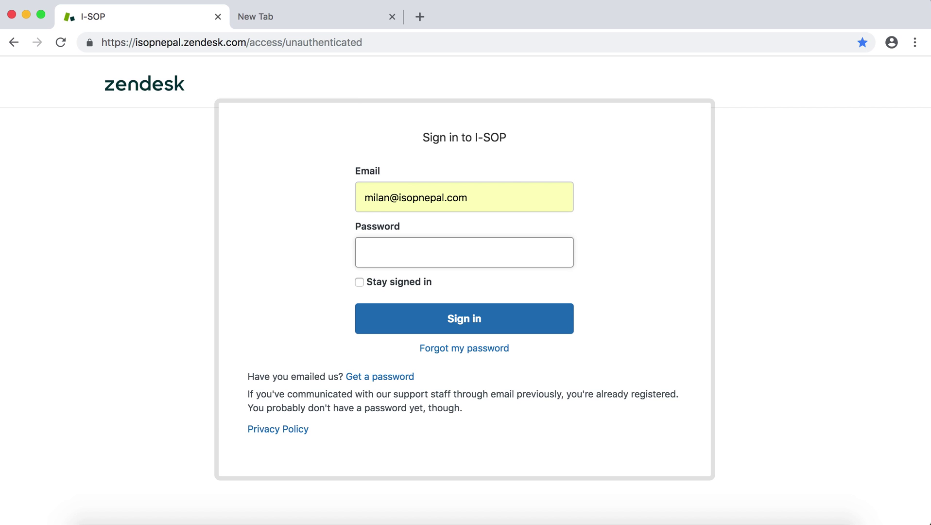
{"action": "key", "text": "Return"}
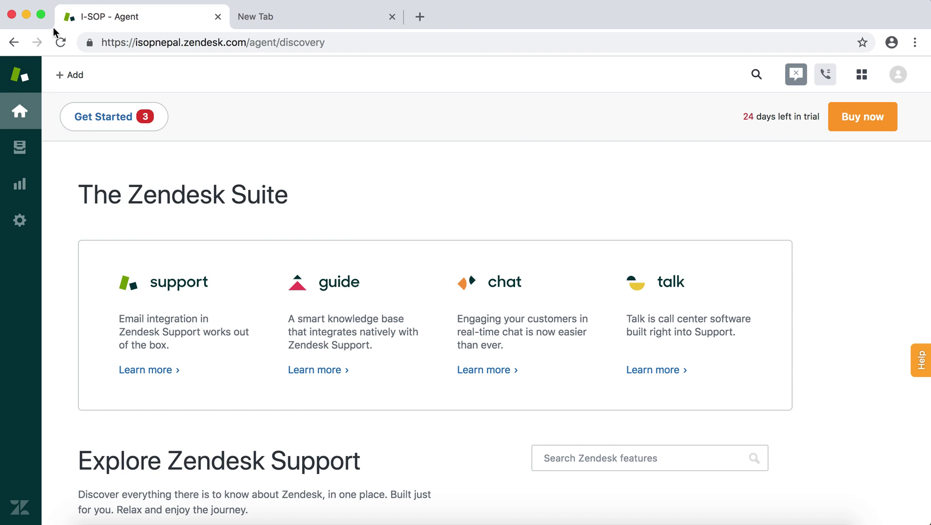
Open the ticket views and show the Unassigned tickets view
{"action": "left_click", "coordinate": [16, 151]}
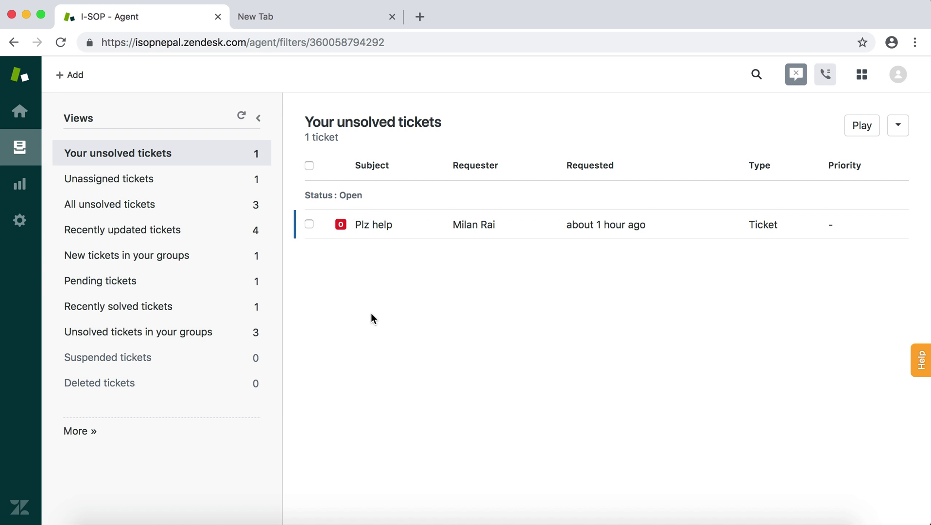
{"action": "left_click", "coordinate": [163, 191]}
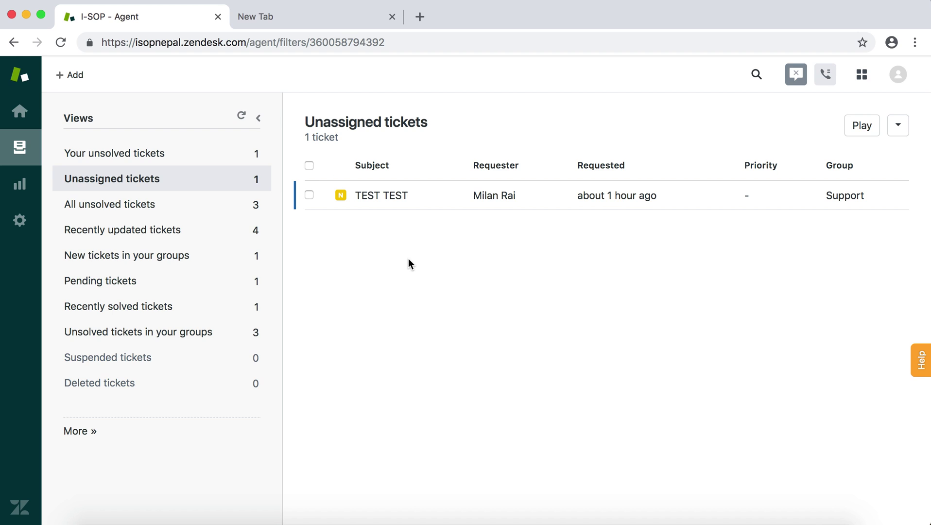
Check Your unsolved and All unsolved tickets, then return to Unassigned tickets
{"action": "left_click", "coordinate": [221, 159]}
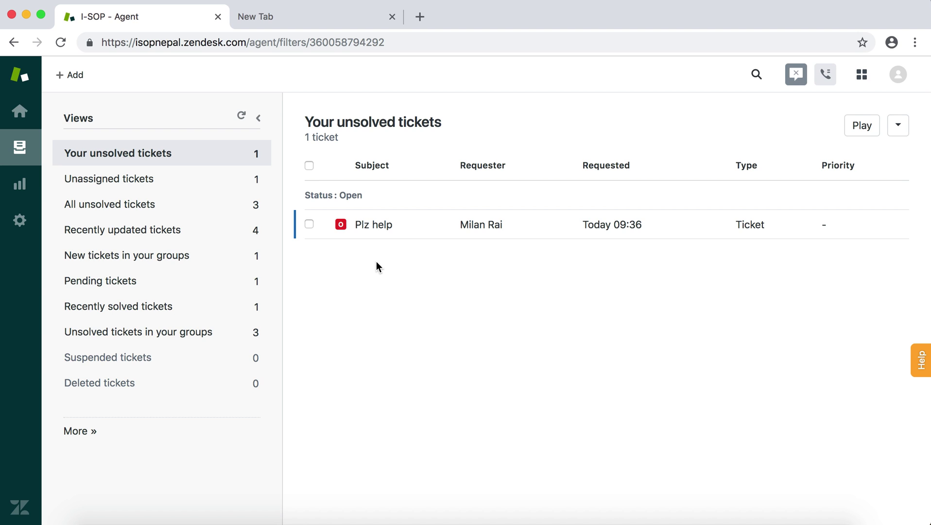
{"action": "left_click", "coordinate": [168, 209]}
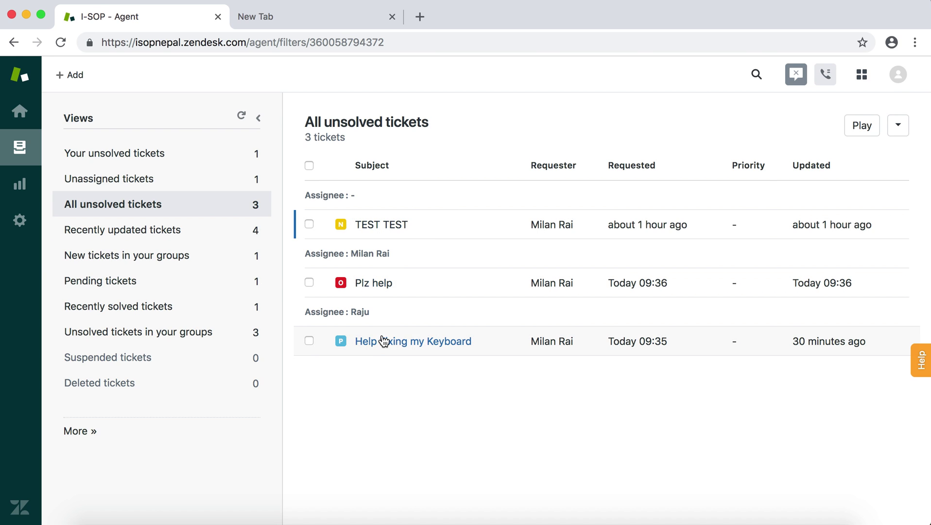
{"action": "left_click", "coordinate": [163, 180]}
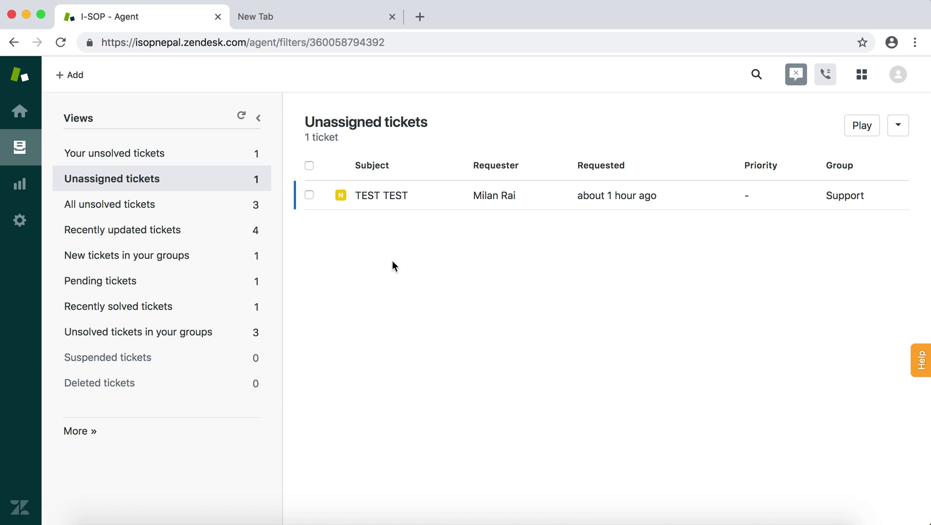
Switch to the desktop with the blank Gmail new message
{"action": "key", "text": "ctrl+Left"}
{"action": "key", "text": "ctrl+Left"}
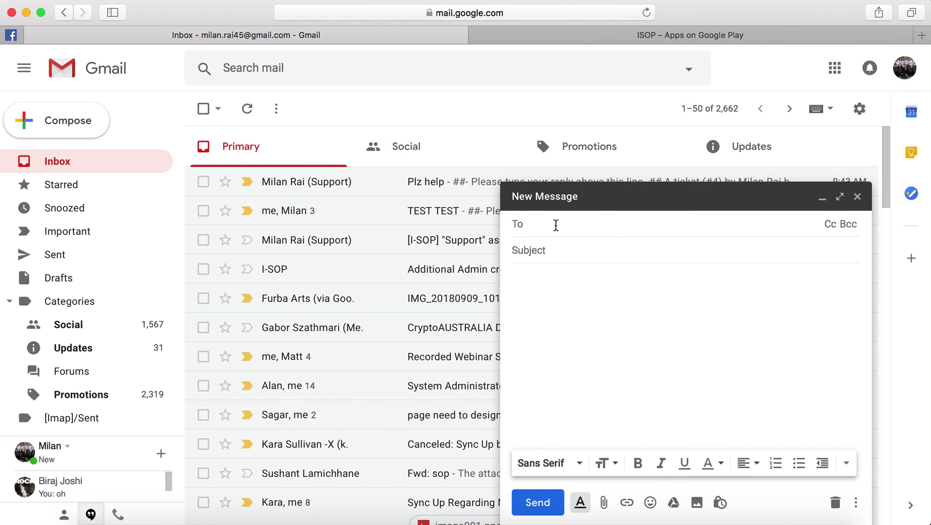
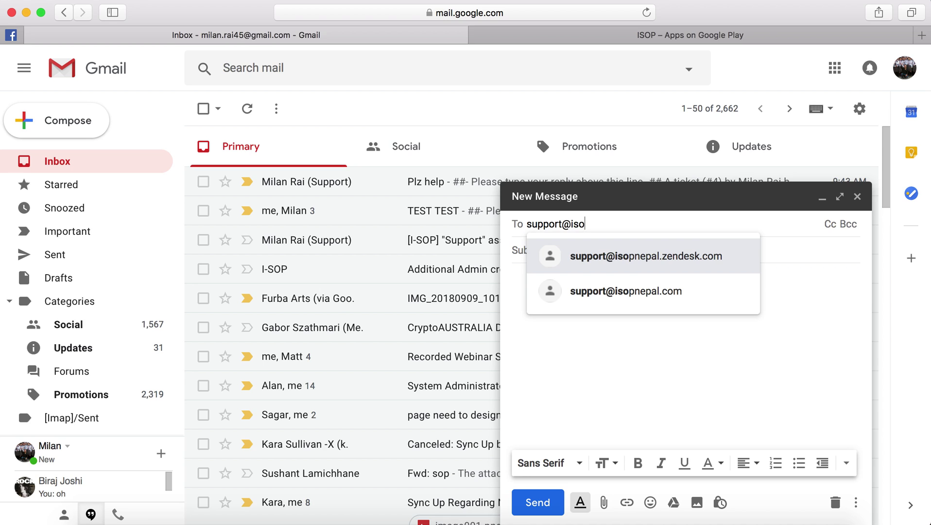
Email 'Help me with my Outlook issue' with body 'Plz help' to the Zendesk support address
{"action": "key", "text": "Return"}
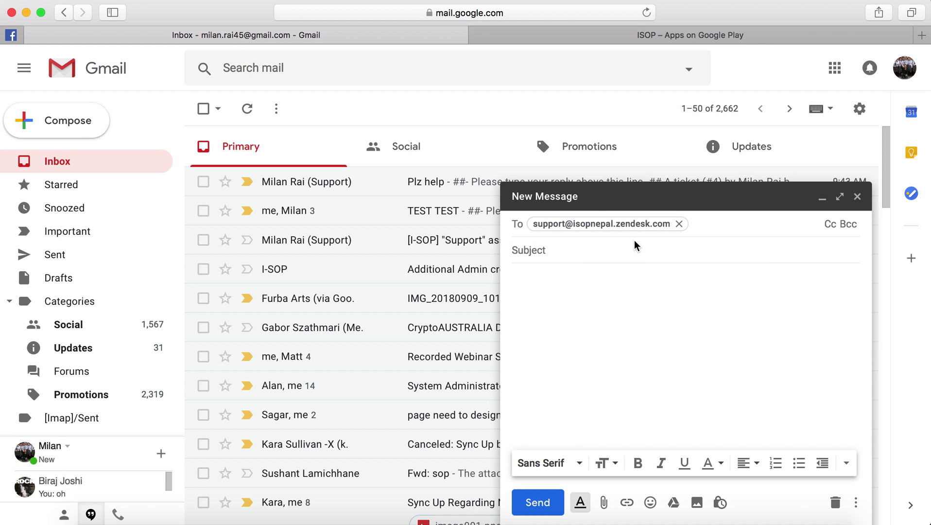
{"action": "left_click", "coordinate": [614, 251]}
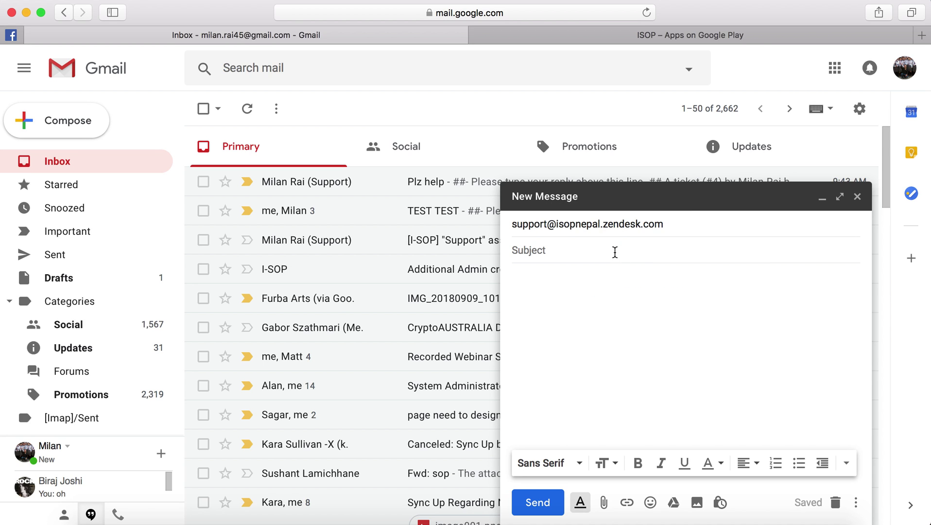
{"action": "type", "text": "Help me "}
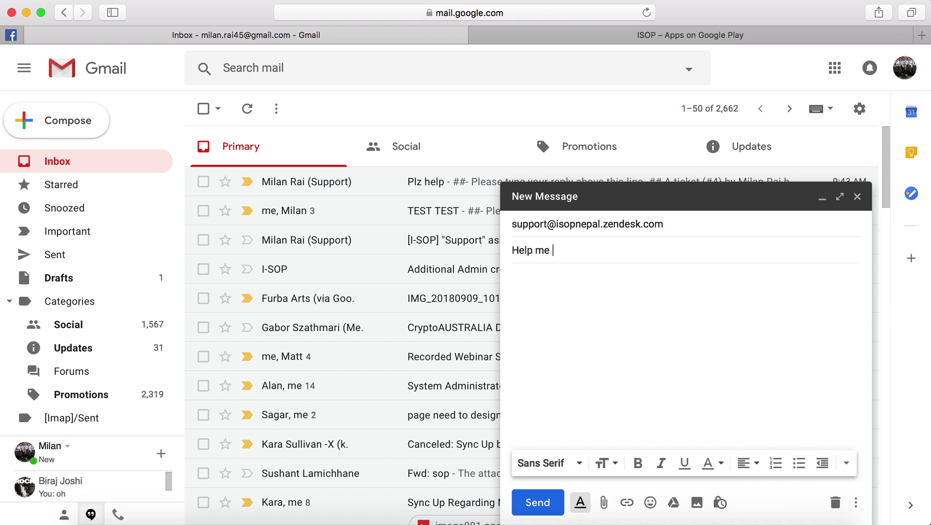
{"action": "type", "text": "with my Outlook issue"}
{"action": "key", "text": "Tab"}
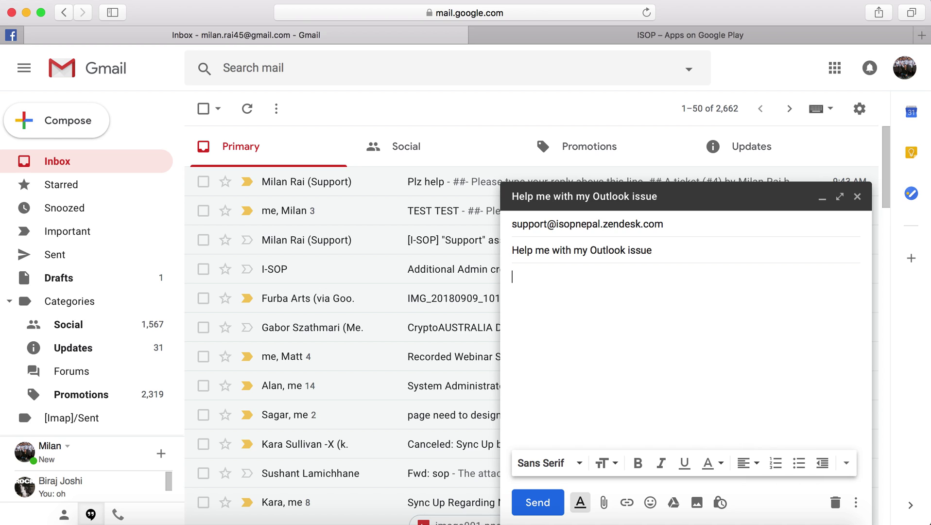
{"action": "type", "text": "Plz help"}
{"action": "left_click", "coordinate": [540, 502]}
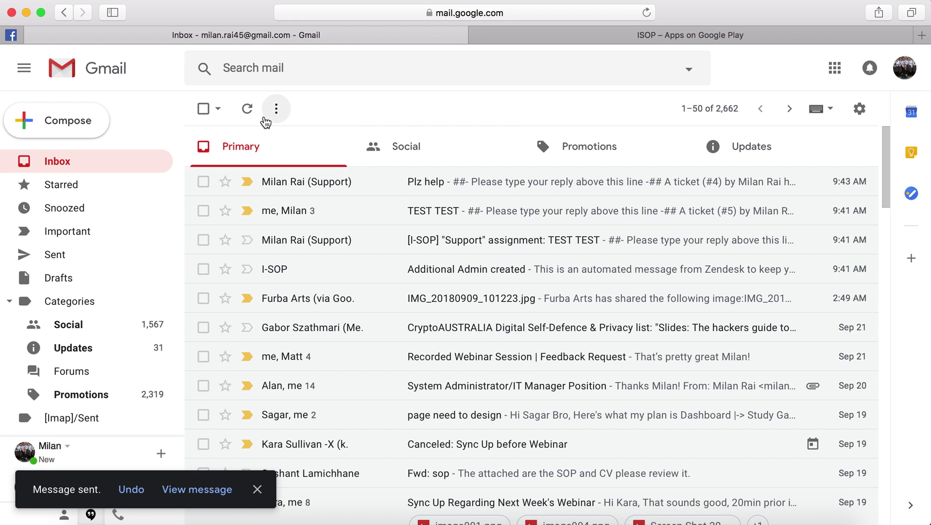
Refresh the Gmail inbox and move back to the Zendesk desktop
{"action": "left_click", "coordinate": [247, 109]}
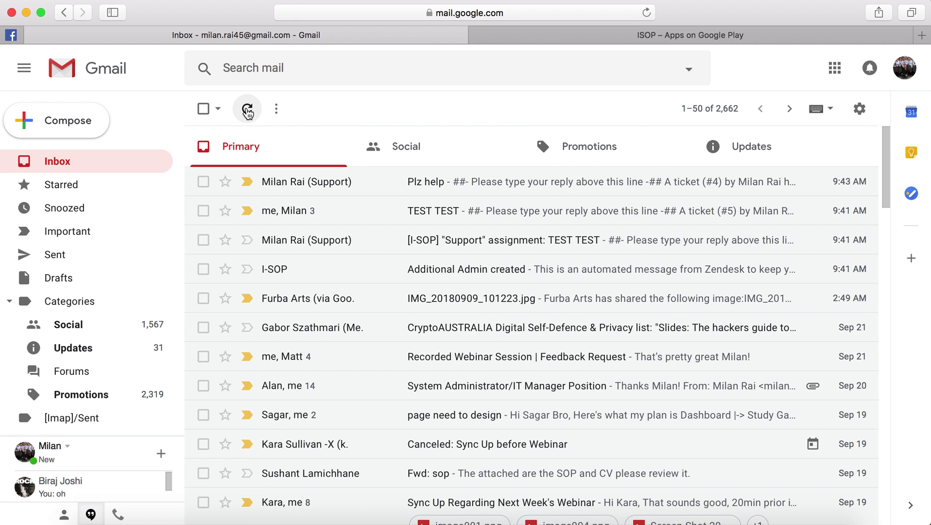
{"action": "key", "text": "ctrl+Right"}
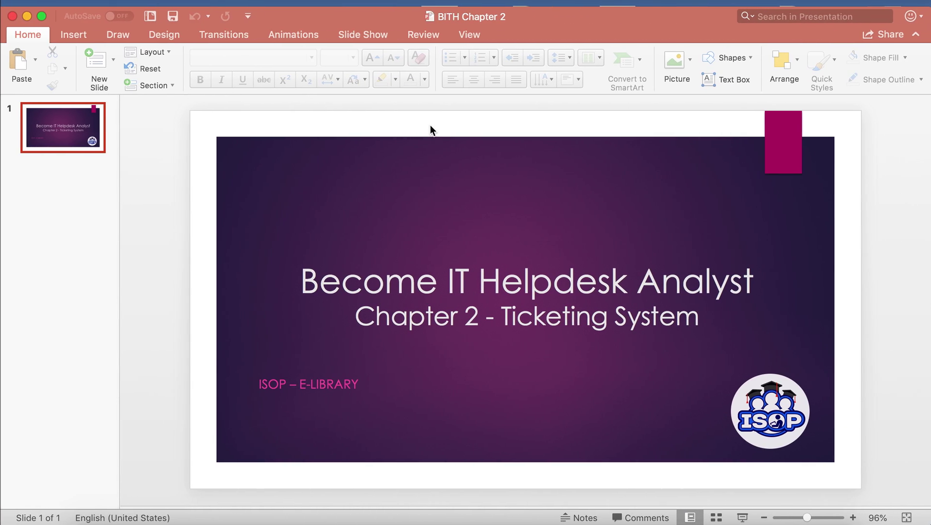
{"action": "key", "text": "ctrl+Right"}
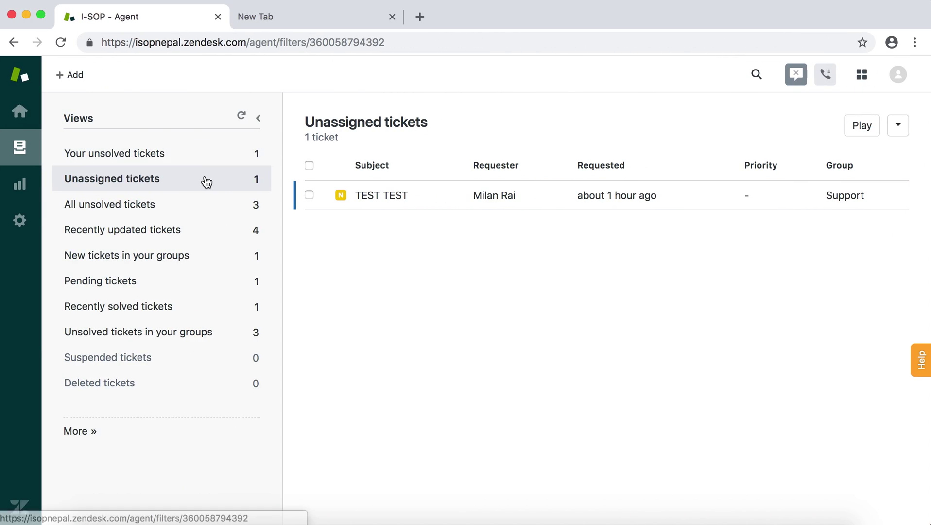
Refresh the views until 'Help me with my Outlook issue' appears in Unassigned tickets
{"action": "left_click", "coordinate": [242, 116]}
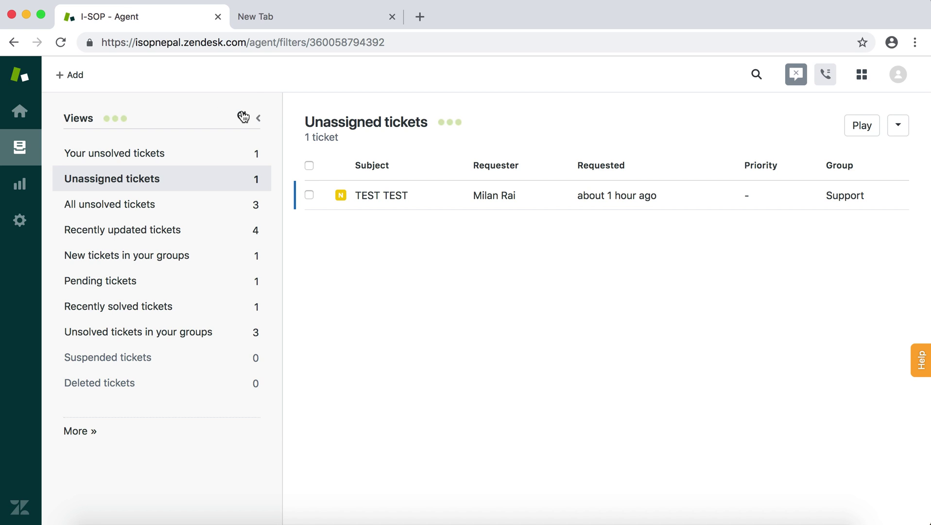
{"action": "left_click", "coordinate": [242, 117]}
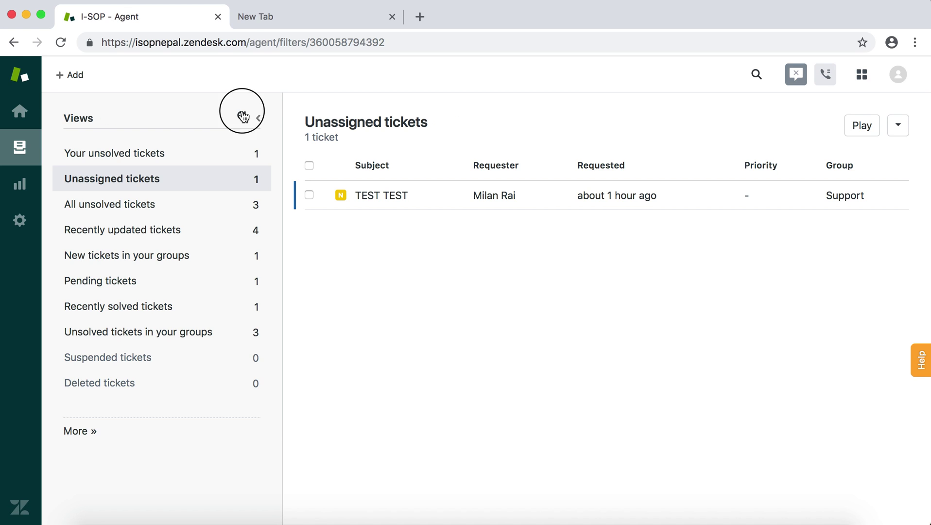
{"action": "left_click", "coordinate": [242, 116]}
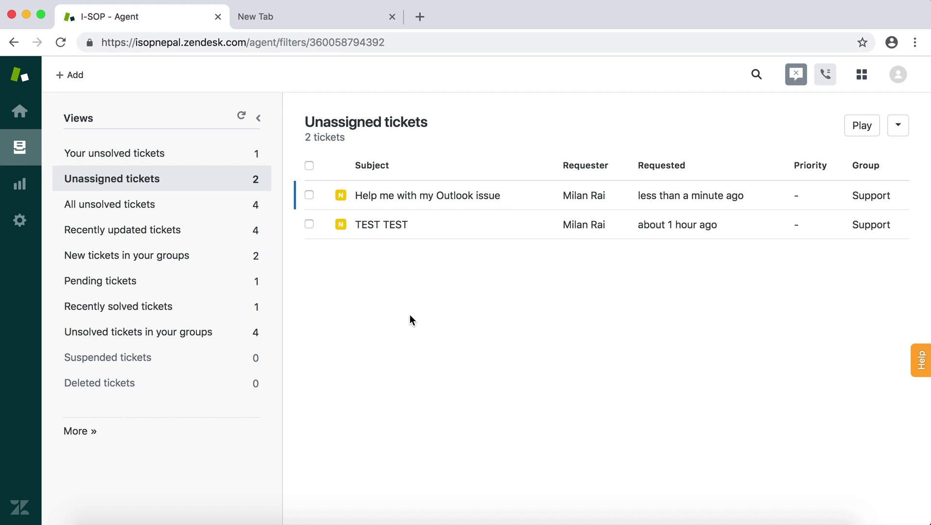
Open ticket #7, assign it to a Support agent and set its type to Problem
{"action": "left_click", "coordinate": [410, 199]}
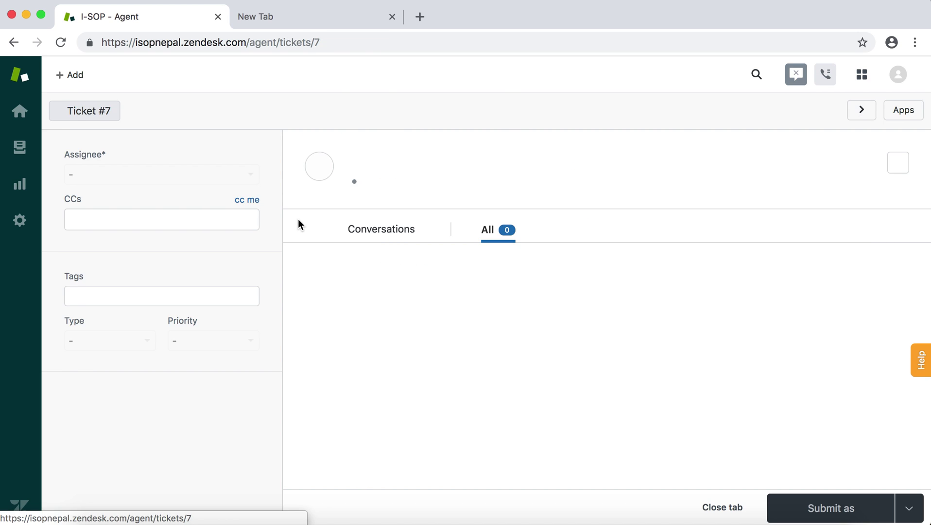
{"action": "left_click", "coordinate": [249, 172]}
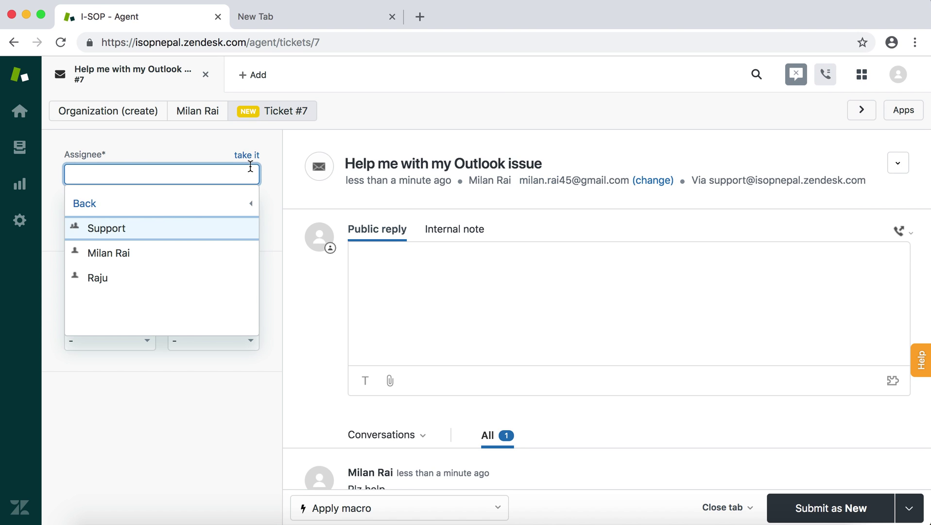
{"action": "left_click", "coordinate": [125, 263]}
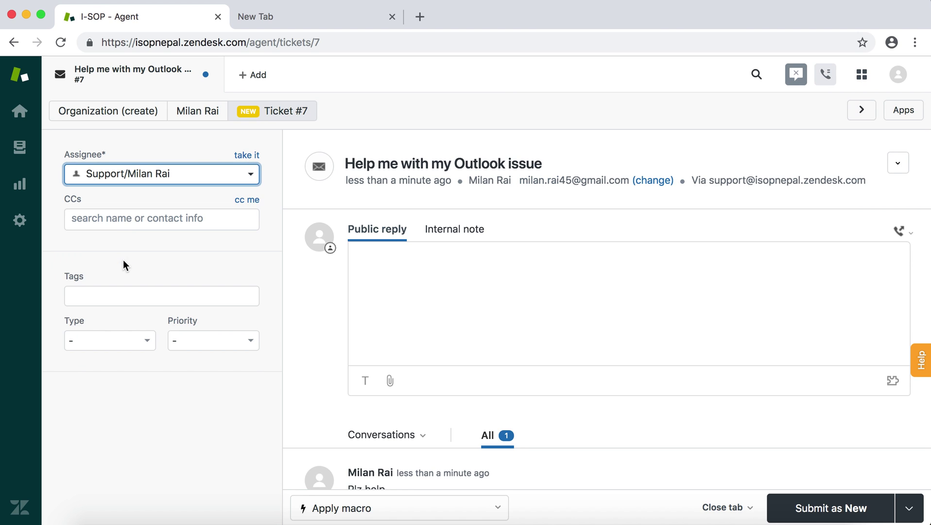
{"action": "left_click", "coordinate": [127, 344]}
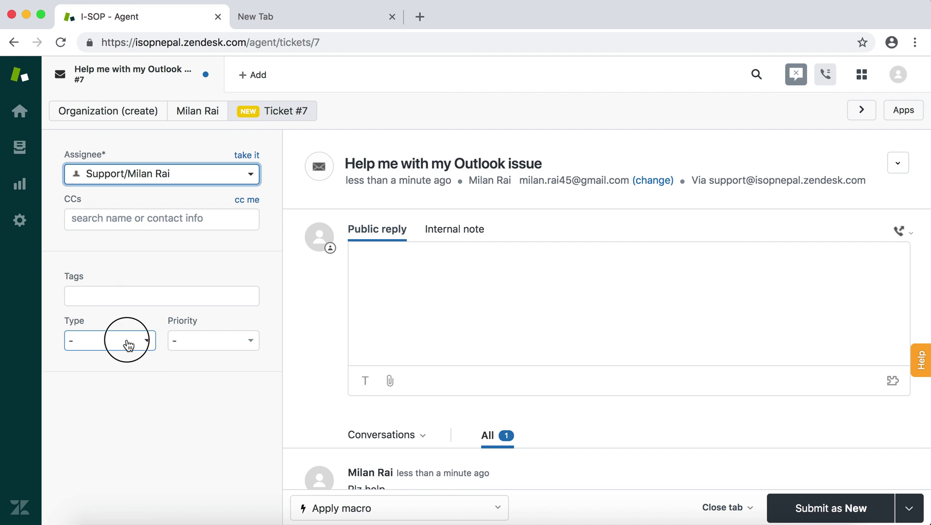
{"action": "left_click", "coordinate": [104, 443]}
{"action": "left_click", "coordinate": [379, 274]}
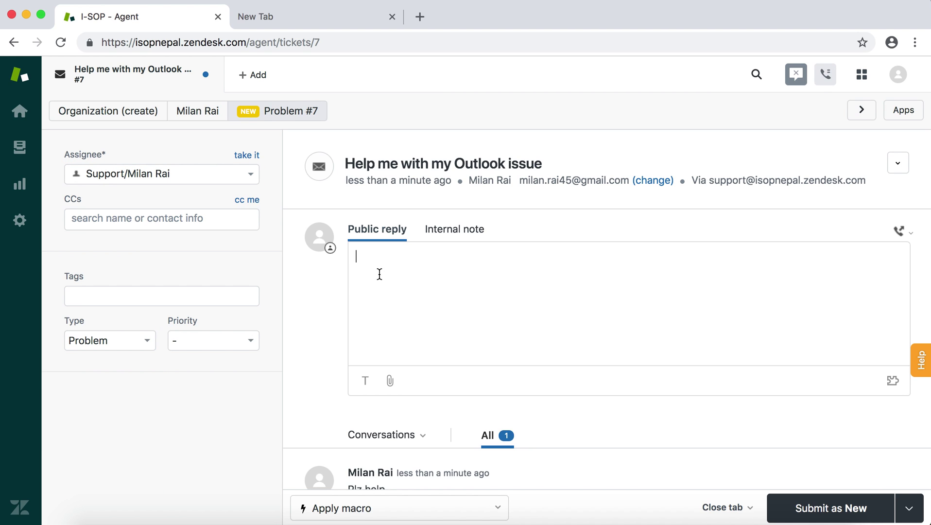
Reply 'Ok i will be at you desk soon.' and submit ticket #7 as Pending
{"action": "type", "text": "Ok i will be at you desk goo"}
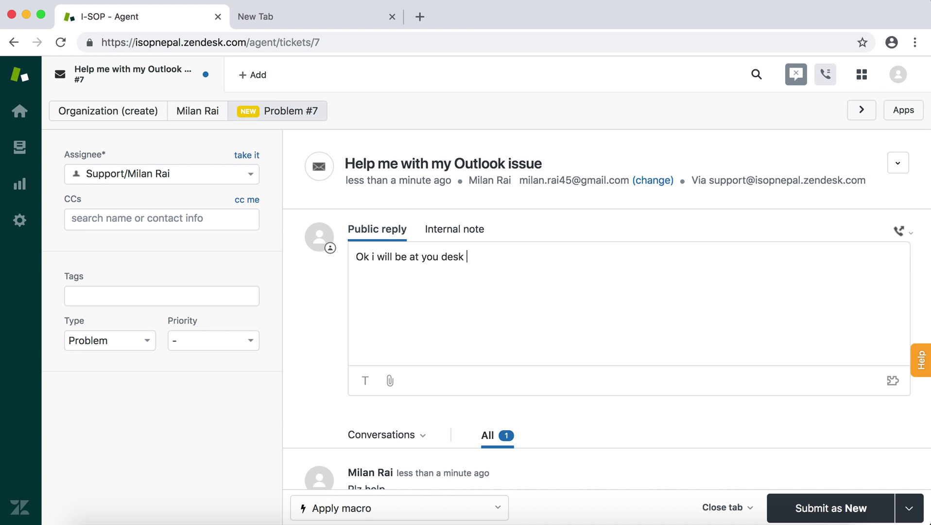
{"action": "key", "text": "BackSpace"}
{"action": "key", "text": "BackSpace"}
{"action": "key", "text": "BackSpace"}
{"action": "type", "text": "soon."}
{"action": "left_click", "coordinate": [908, 507]}
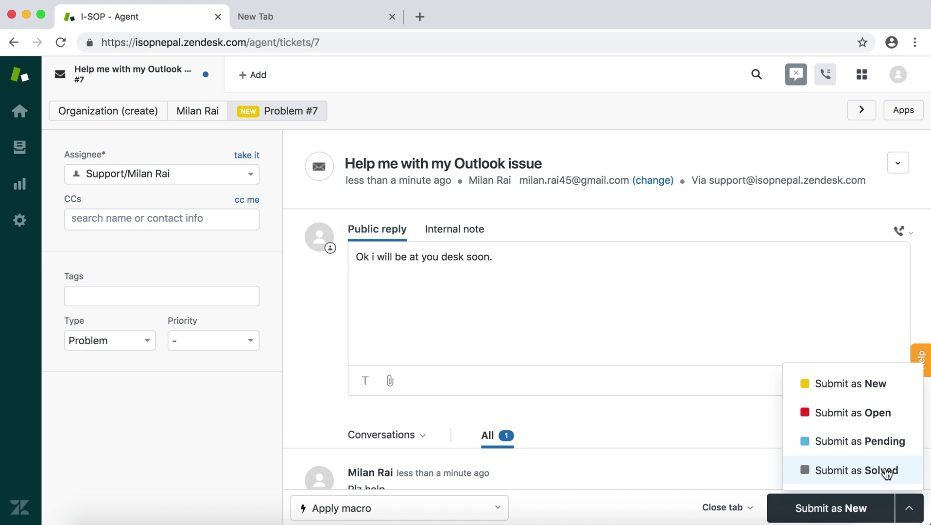
{"action": "left_click", "coordinate": [875, 442]}
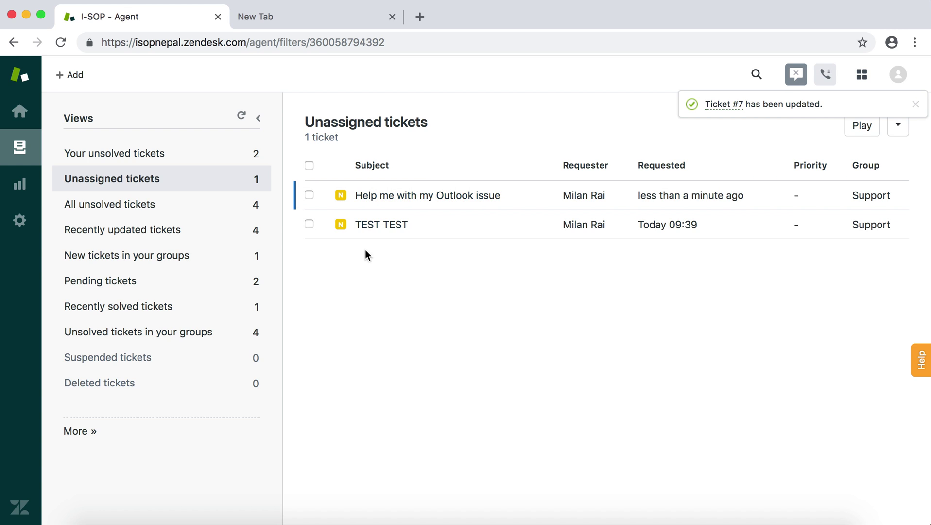
{"action": "left_click", "coordinate": [243, 117]}
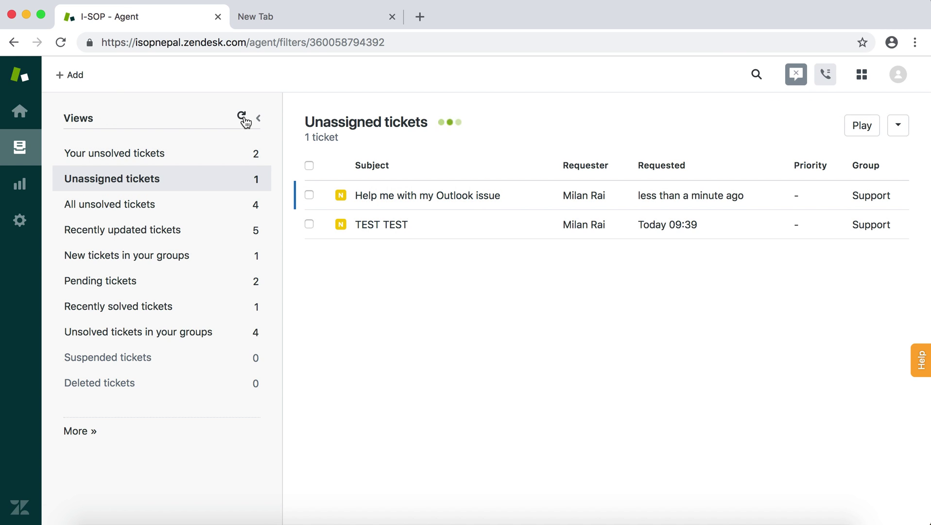
Reopen Pending ticket #7 from Your unsolved tickets to review its conversation, then return to Gmail
{"action": "left_click", "coordinate": [175, 154]}
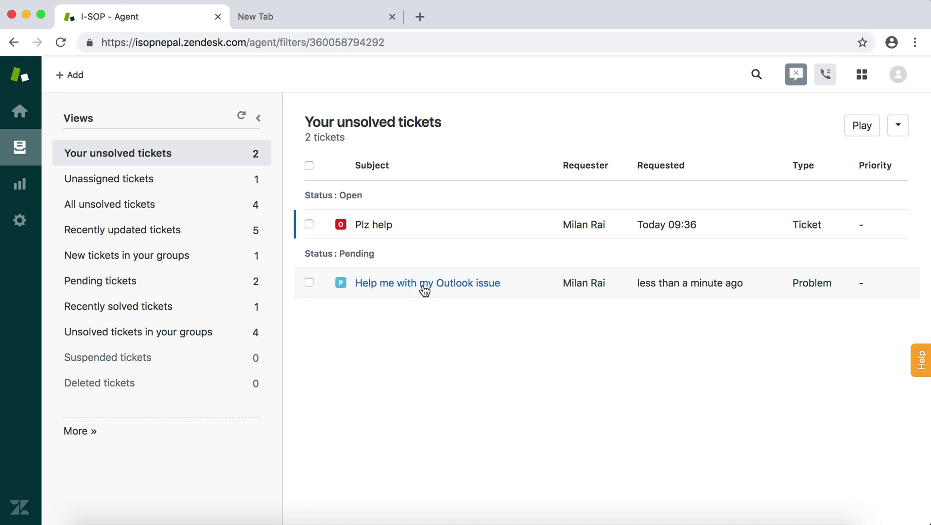
{"action": "mouse_move", "coordinate": [358, 229]}
{"action": "left_click", "coordinate": [406, 297]}
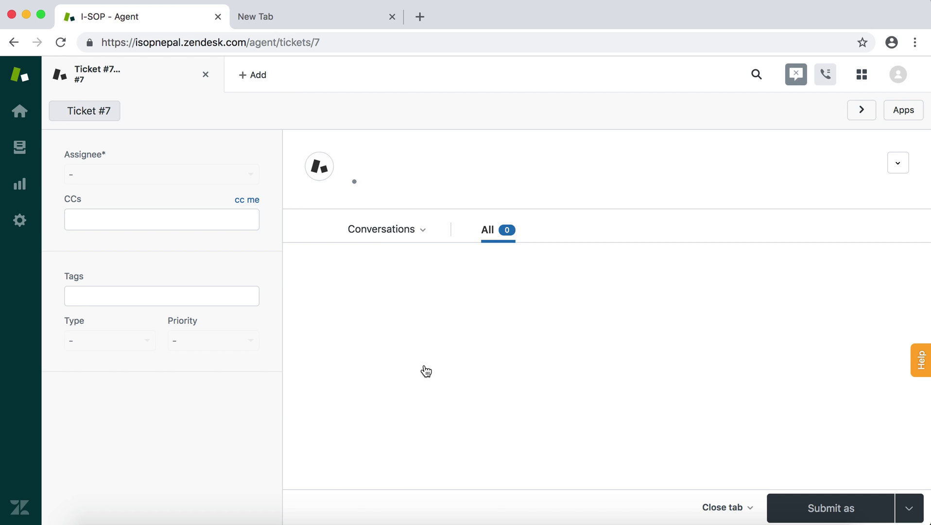
{"action": "scroll", "coordinate": [425, 366], "scroll_direction": "down", "scroll_amount": 3}
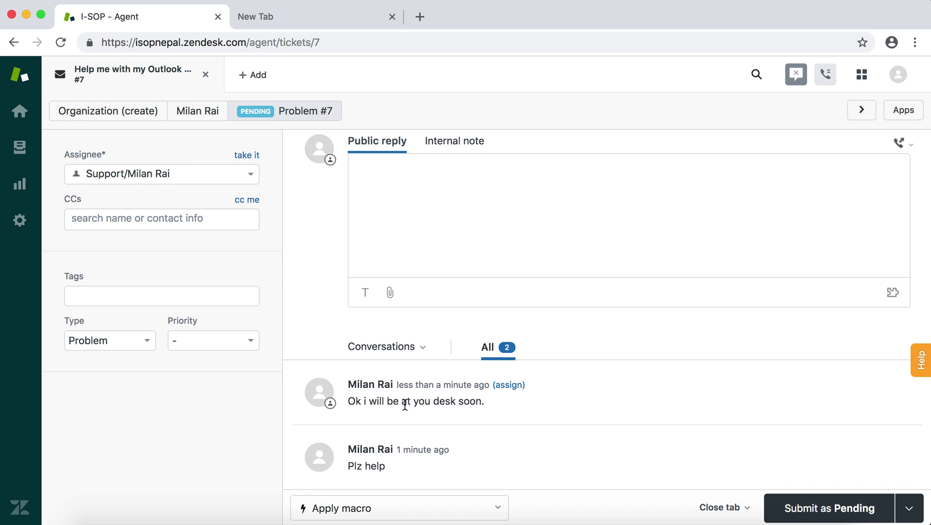
{"action": "scroll", "coordinate": [395, 408], "scroll_direction": "up", "scroll_amount": 1}
{"action": "key", "text": "ctrl+Left"}
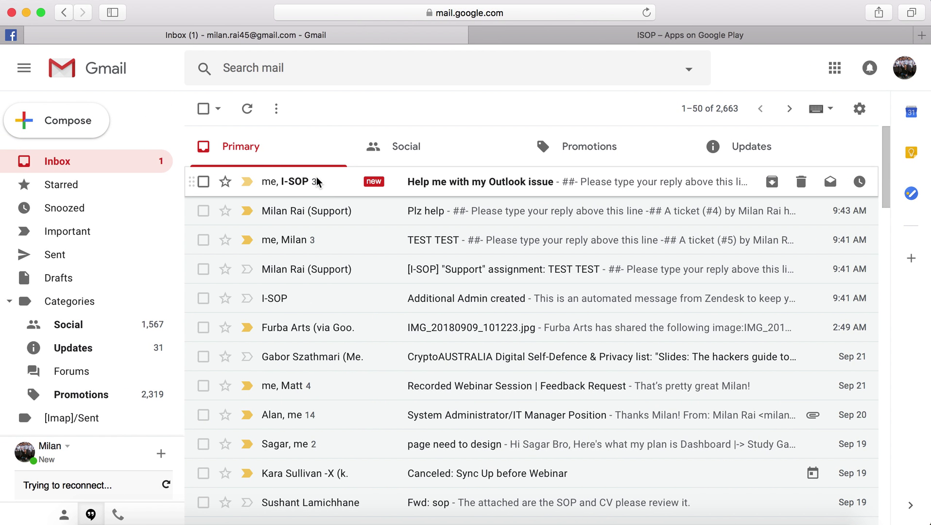
Reply 'Thank you see u soon..' to the latest message in the Help me with my Outlook issue email
{"action": "left_click", "coordinate": [316, 182]}
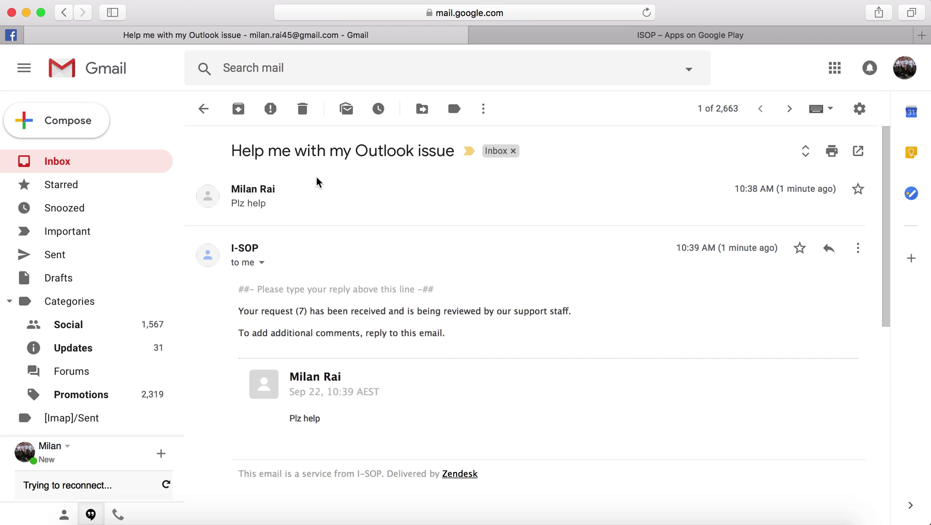
{"action": "scroll", "coordinate": [314, 362], "scroll_direction": "down", "scroll_amount": 5}
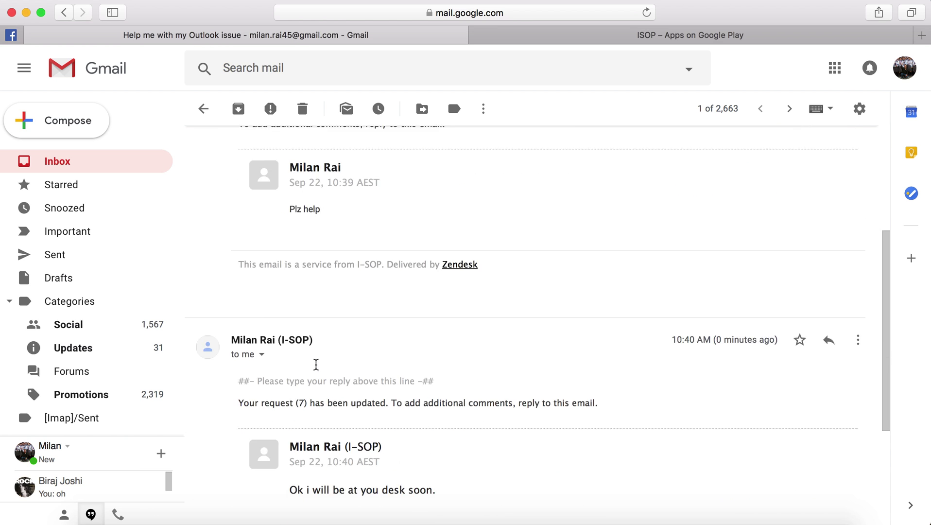
{"action": "scroll", "coordinate": [316, 364], "scroll_direction": "down", "scroll_amount": 2}
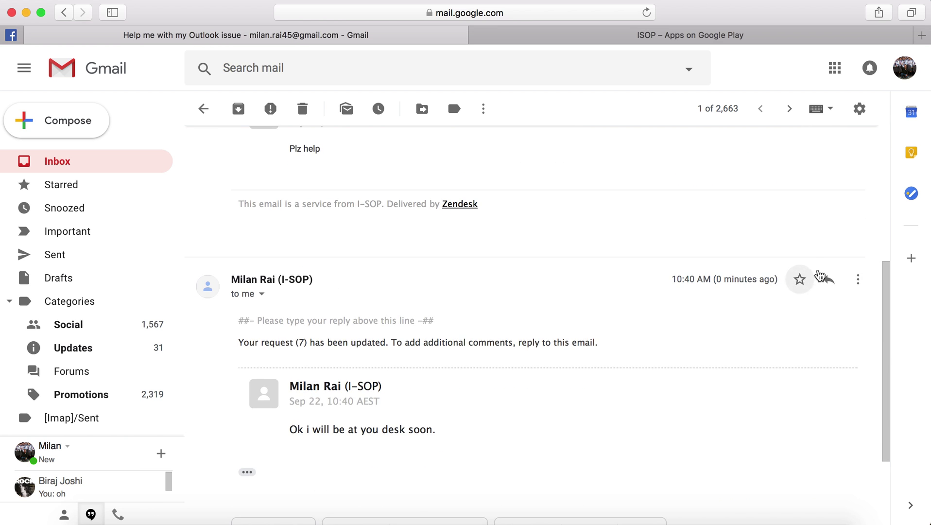
{"action": "left_click", "coordinate": [828, 277]}
{"action": "type", "text": "Tha"}
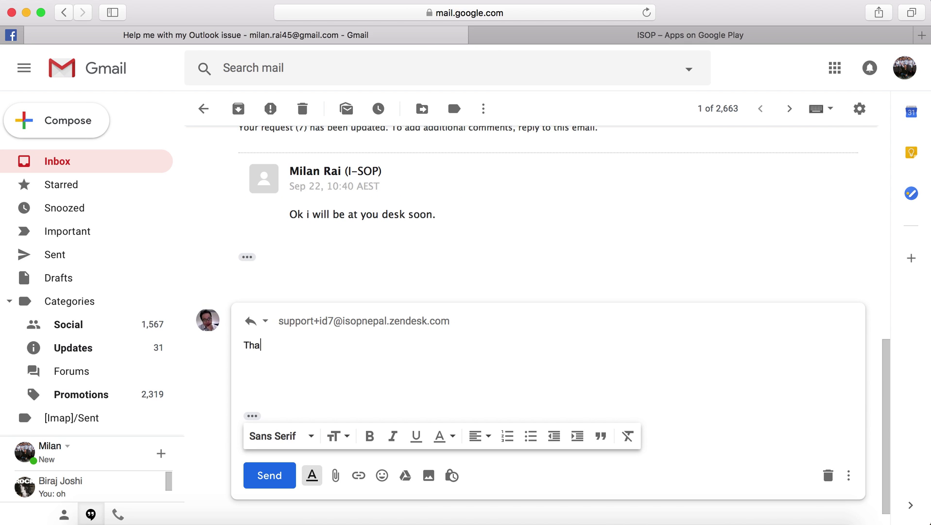
{"action": "type", "text": "nk you see u soon.."}
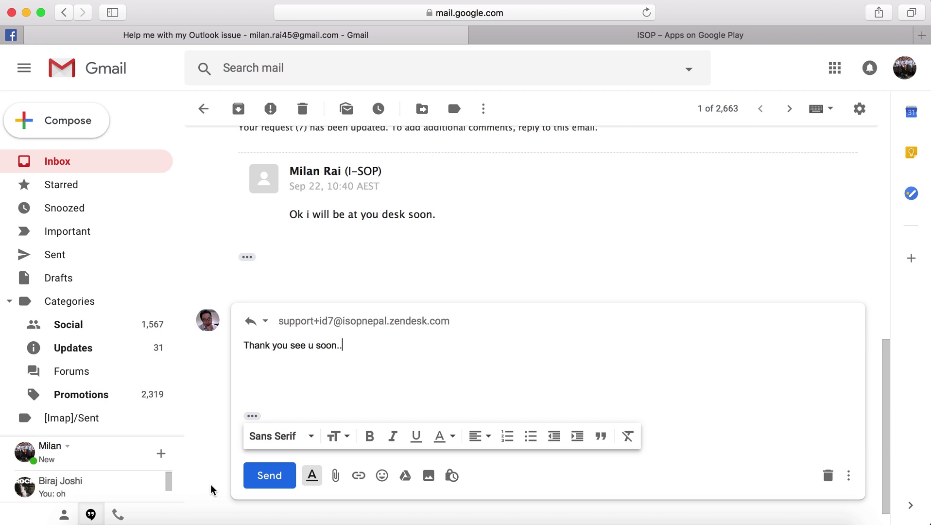
{"action": "left_click", "coordinate": [276, 482]}
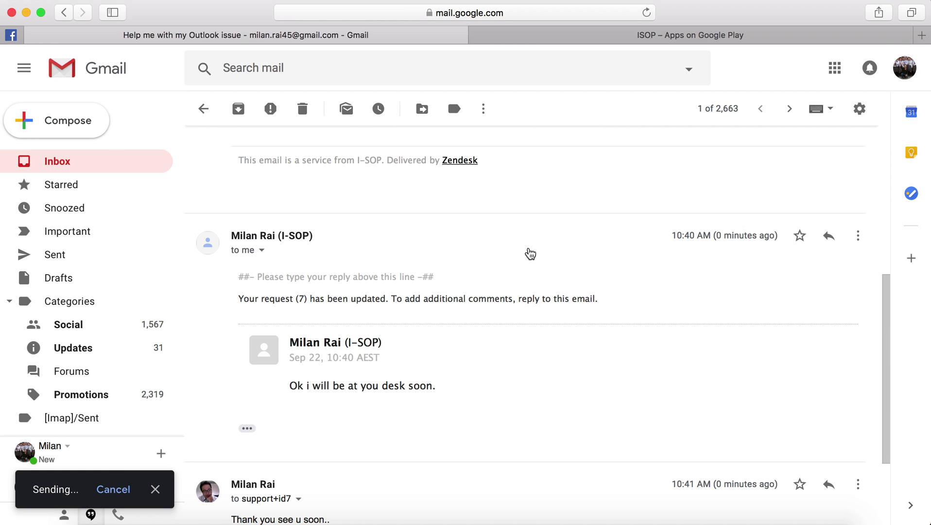
Back in Zendesk, refresh the views and reopen ticket #7 to see the customer's new reply
{"action": "key", "text": "ctrl+Right"}
{"action": "key", "text": "ctrl+Right"}
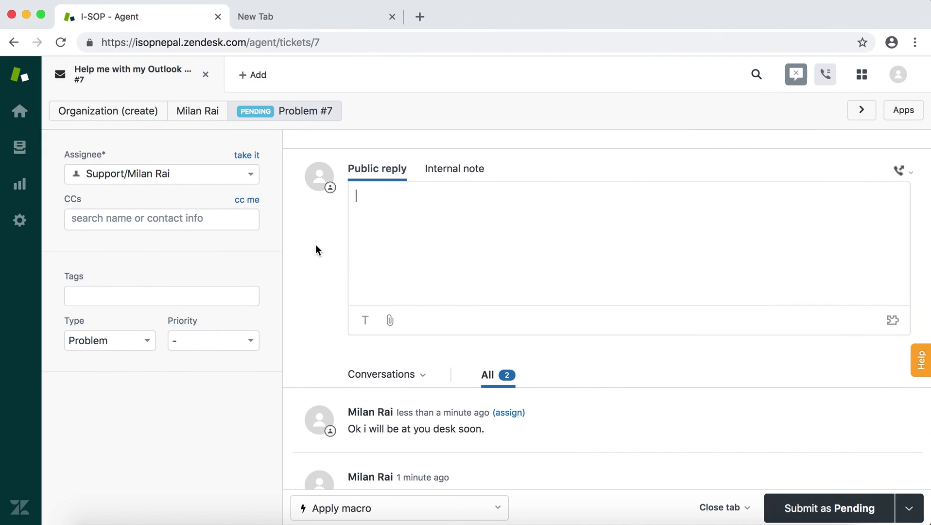
{"action": "left_click", "coordinate": [20, 147]}
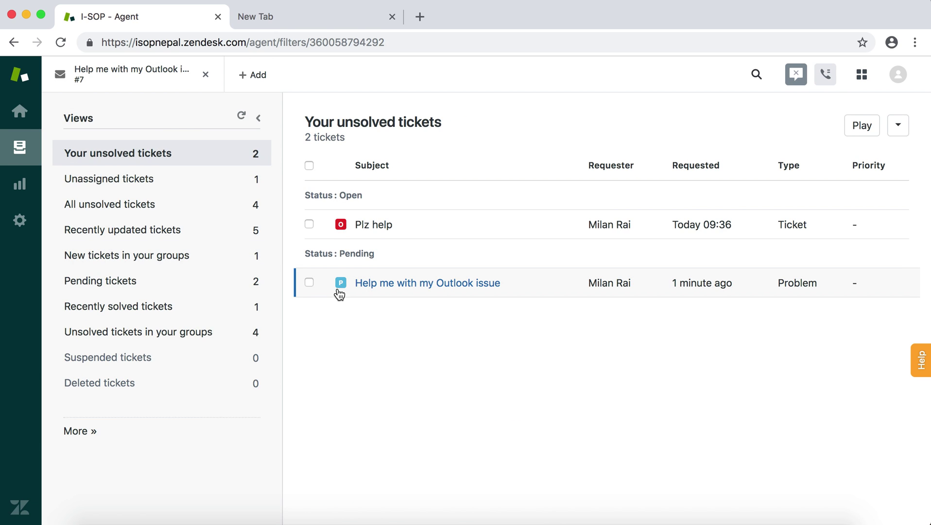
{"action": "mouse_move", "coordinate": [343, 228]}
{"action": "left_click", "coordinate": [241, 117]}
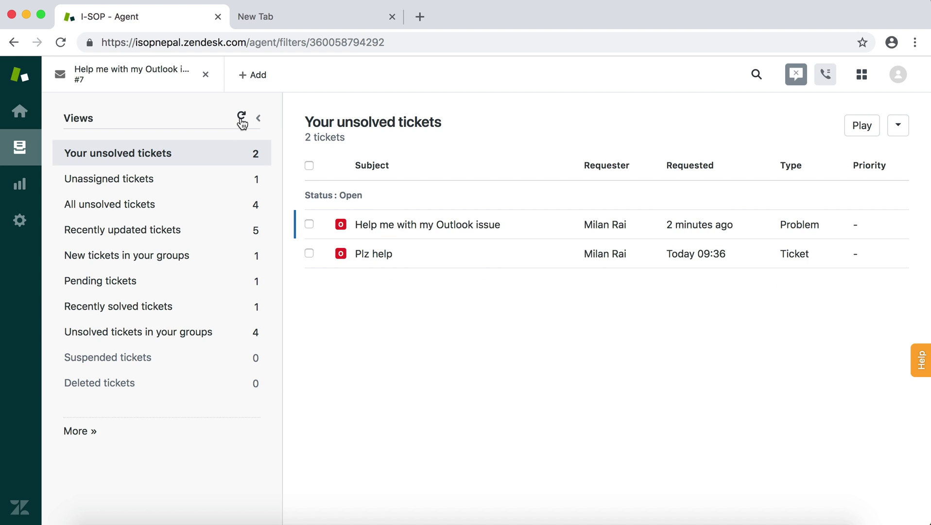
{"action": "mouse_move", "coordinate": [346, 228]}
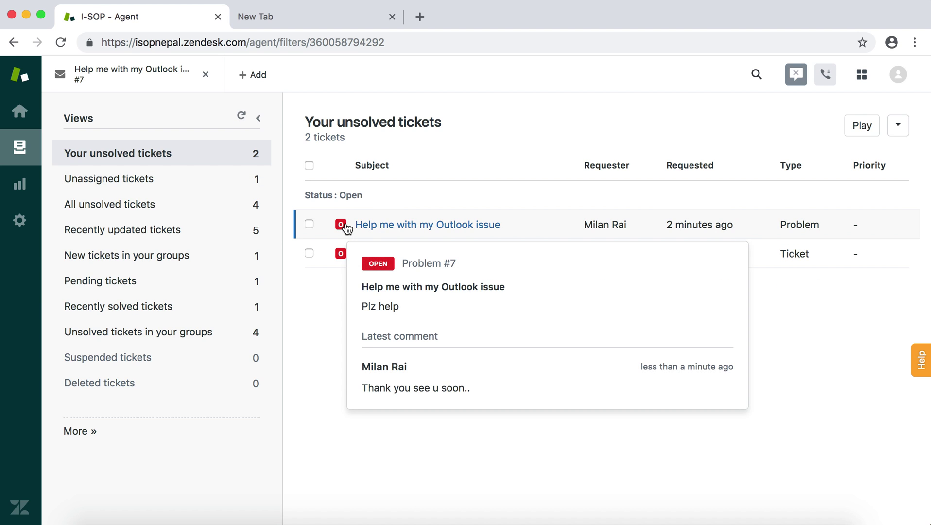
{"action": "left_click", "coordinate": [384, 227]}
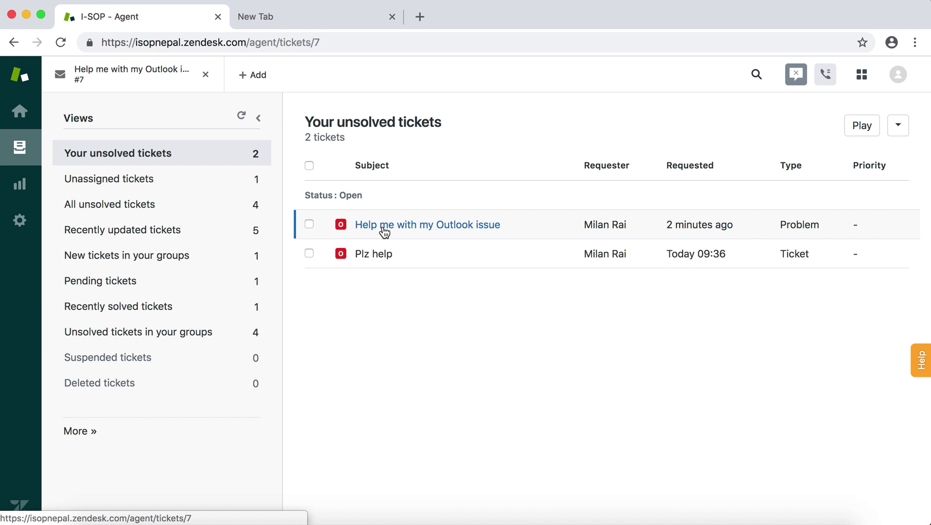
{"action": "scroll", "coordinate": [401, 397], "scroll_direction": "down", "scroll_amount": 2}
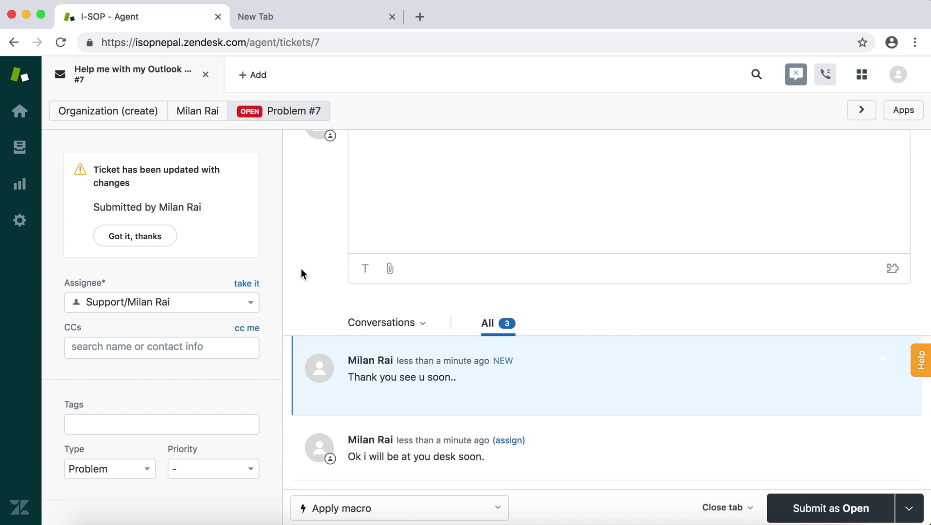
Draft 'This is fixed' in ticket #7's public reply box
{"action": "scroll", "coordinate": [301, 274], "scroll_direction": "up", "scroll_amount": 2}
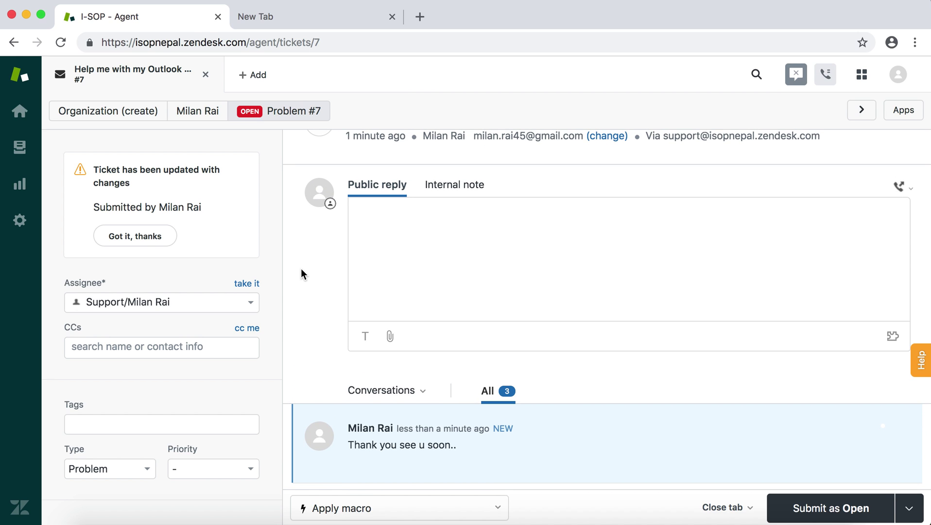
{"action": "scroll", "coordinate": [302, 273], "scroll_direction": "down", "scroll_amount": 1}
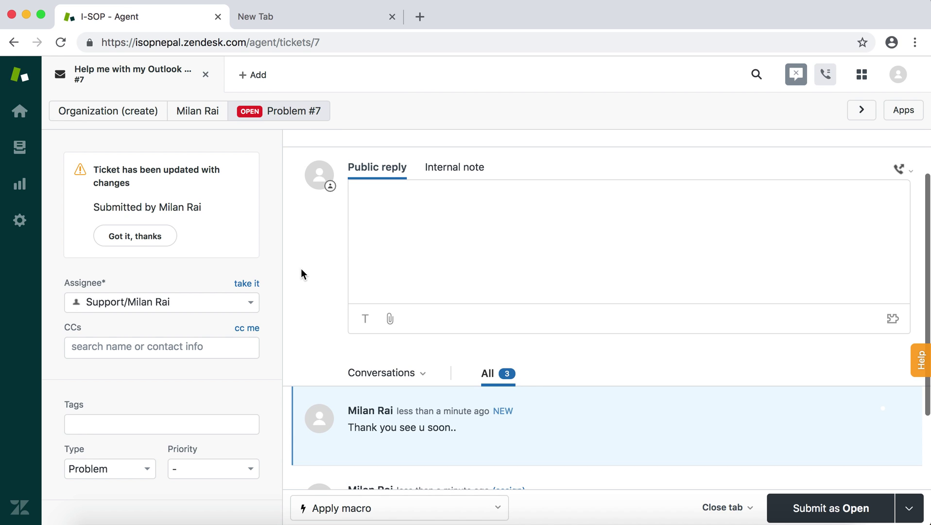
{"action": "scroll", "coordinate": [455, 252], "scroll_direction": "up", "scroll_amount": 2}
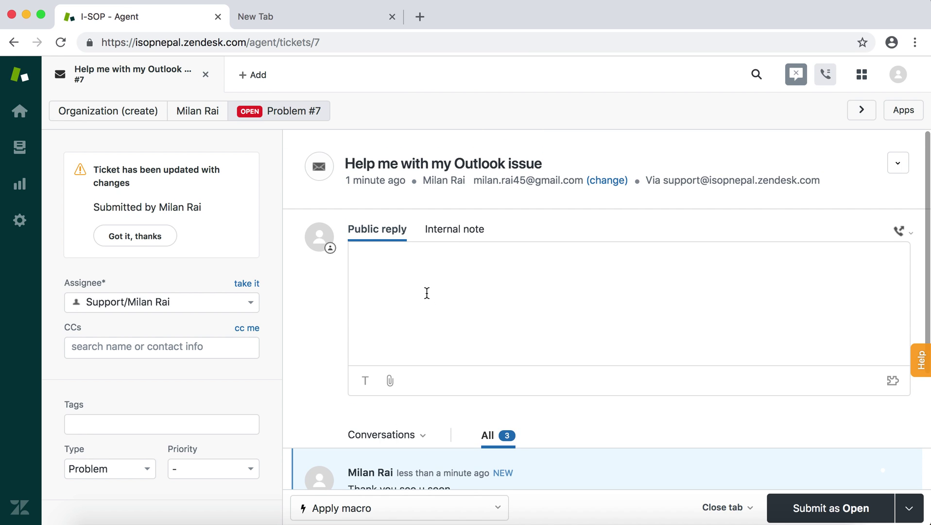
{"action": "type", "text": "This is fixed"}
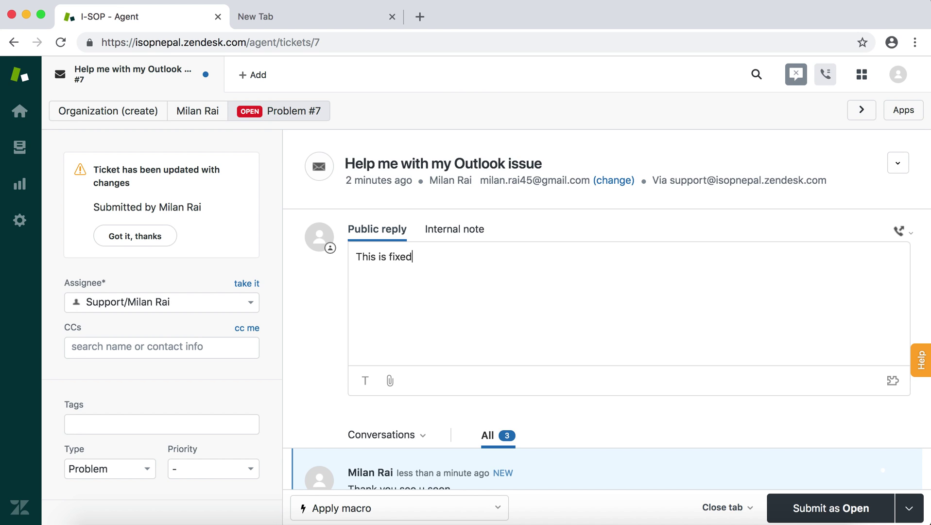
Replace the draft with 'Hi .....,', '....this solved....' and 'Plz feel..........' on separate lines
{"action": "key", "text": "super+a"}
{"action": "type", "text": "Hi .....,"}
{"action": "key", "text": "Return"}
{"action": "type", "text": "rell"}
{"action": "key", "text": "BackSpace"}
{"action": "key", "text": "BackSpace"}
{"action": "type", "text": "....t"}
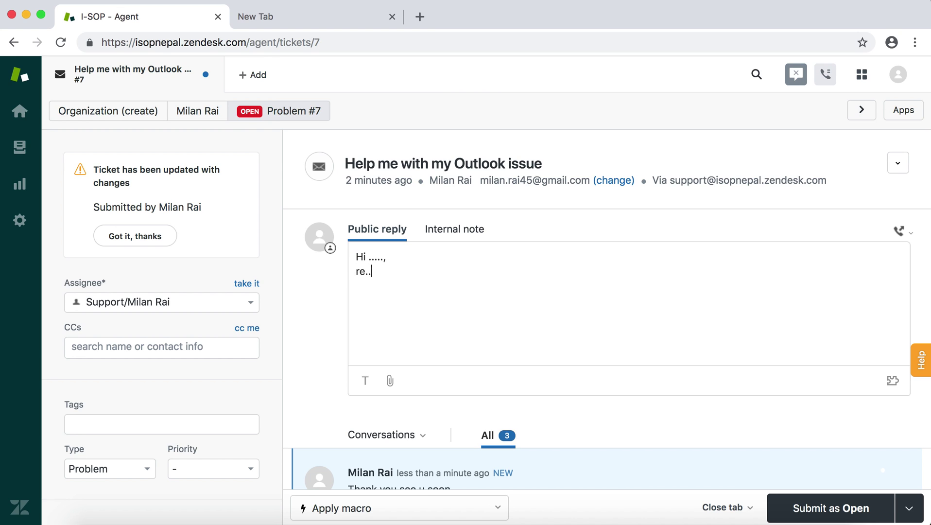
{"action": "type", "text": "his solved...."}
{"action": "key", "text": "Return"}
{"action": "key", "text": "Return"}
{"action": "type", "text": "Plz fee"}
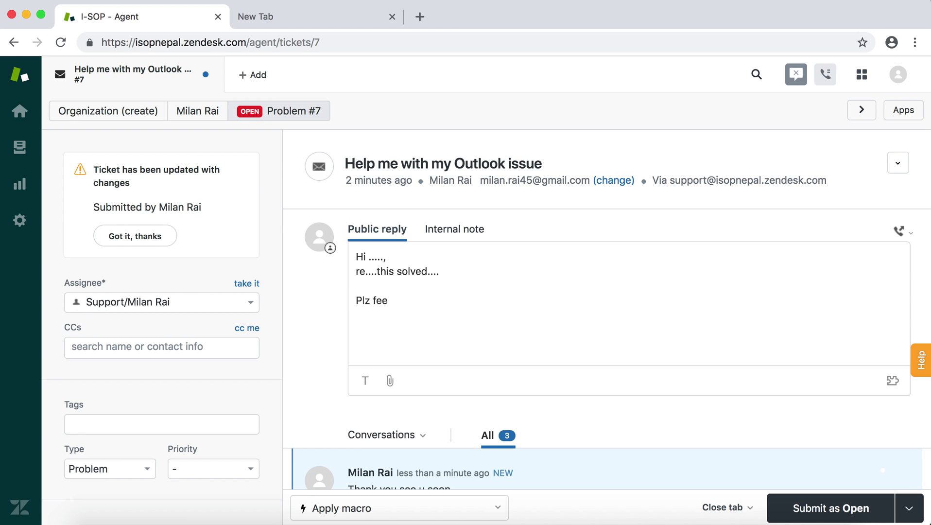
{"action": "type", "text": "l.........."}
{"action": "left_click", "coordinate": [909, 507]}
Submit ticket #7 as Solved, then open the TEST TEST ticket from Unassigned tickets
{"action": "left_click", "coordinate": [880, 469]}
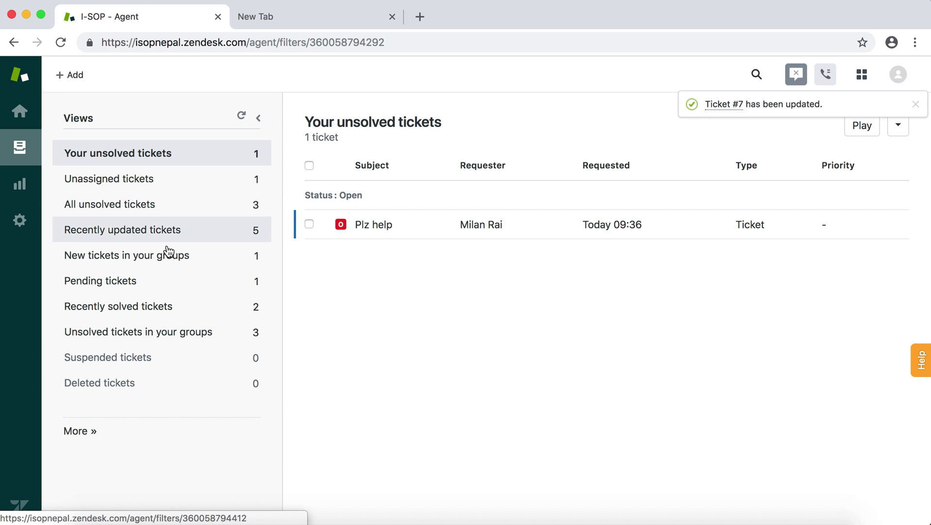
{"action": "left_click", "coordinate": [168, 305]}
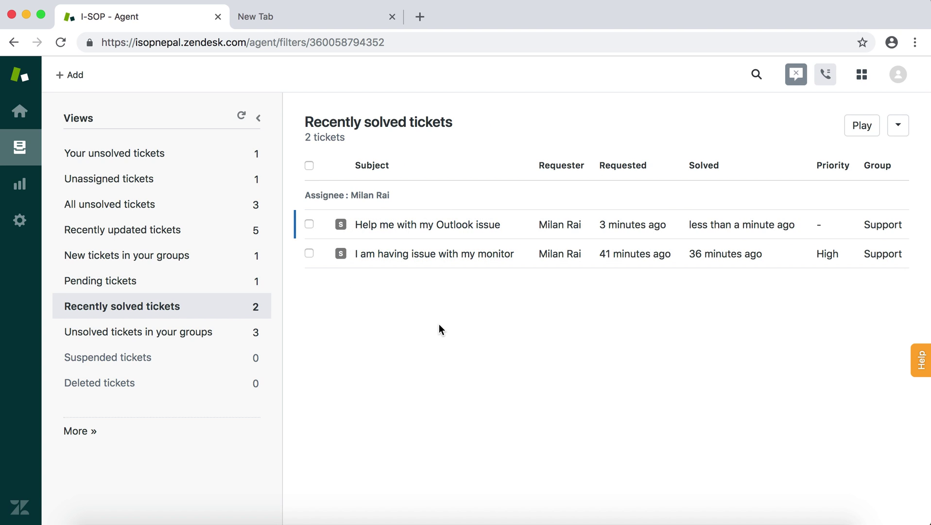
{"action": "left_click", "coordinate": [108, 180]}
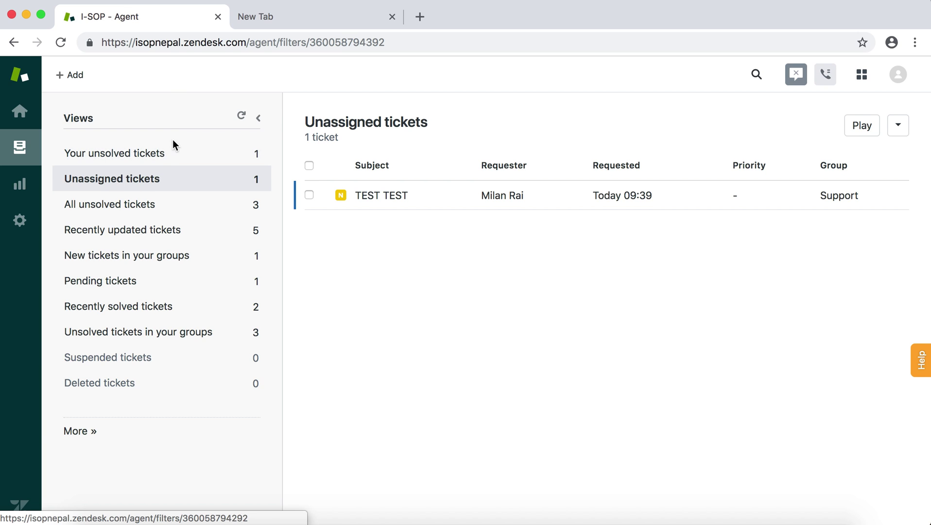
{"action": "left_click", "coordinate": [173, 153]}
{"action": "left_click", "coordinate": [167, 180]}
{"action": "left_click", "coordinate": [174, 159]}
{"action": "left_click", "coordinate": [175, 185]}
{"action": "left_click", "coordinate": [401, 202]}
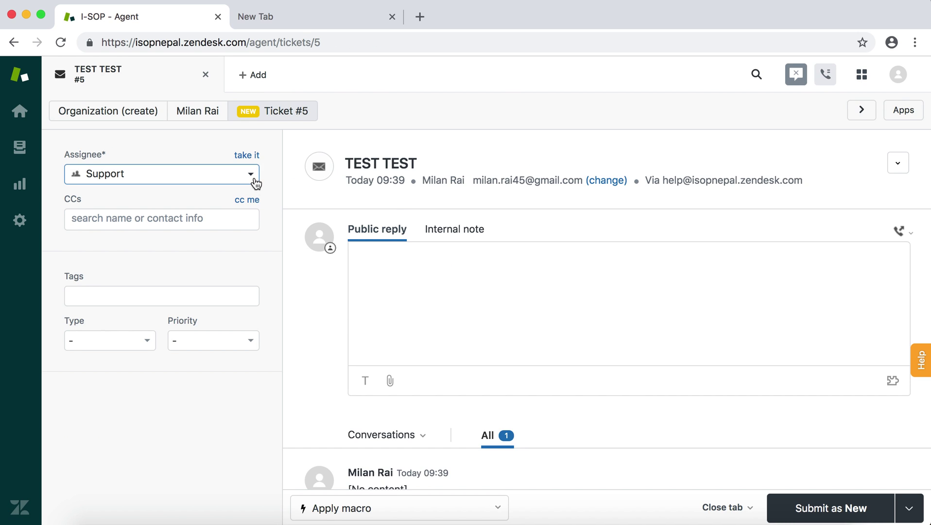
Assign ticket #5 to Raju, reply 'Plz help him...', and submit it as Pending
{"action": "left_click", "coordinate": [253, 181]}
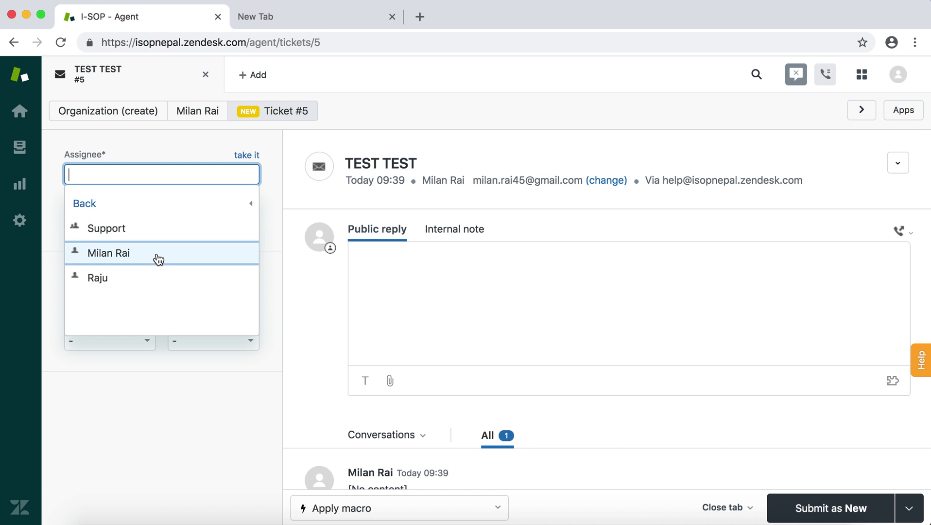
{"action": "left_click", "coordinate": [131, 277]}
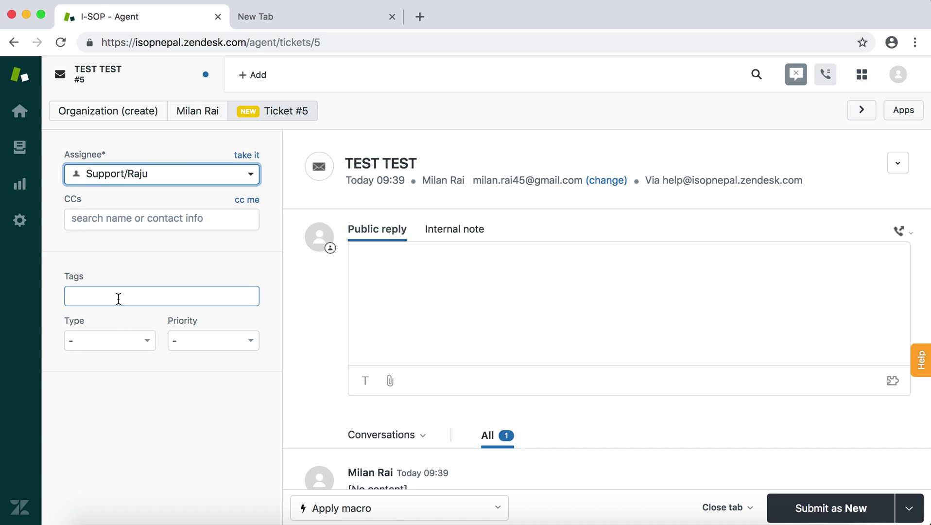
{"action": "left_click", "coordinate": [419, 272]}
{"action": "type", "text": "P"}
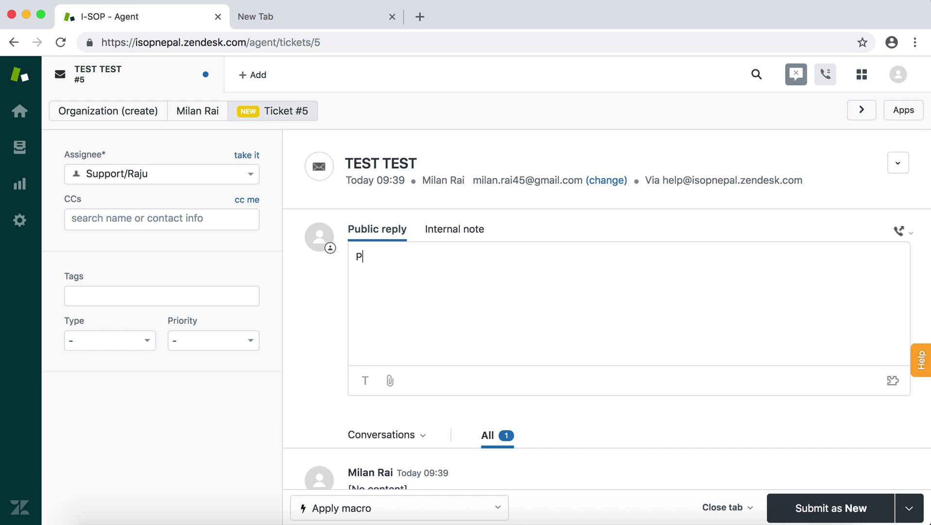
{"action": "type", "text": "lz help him..."}
{"action": "left_click", "coordinate": [908, 507]}
{"action": "left_click", "coordinate": [888, 443]}
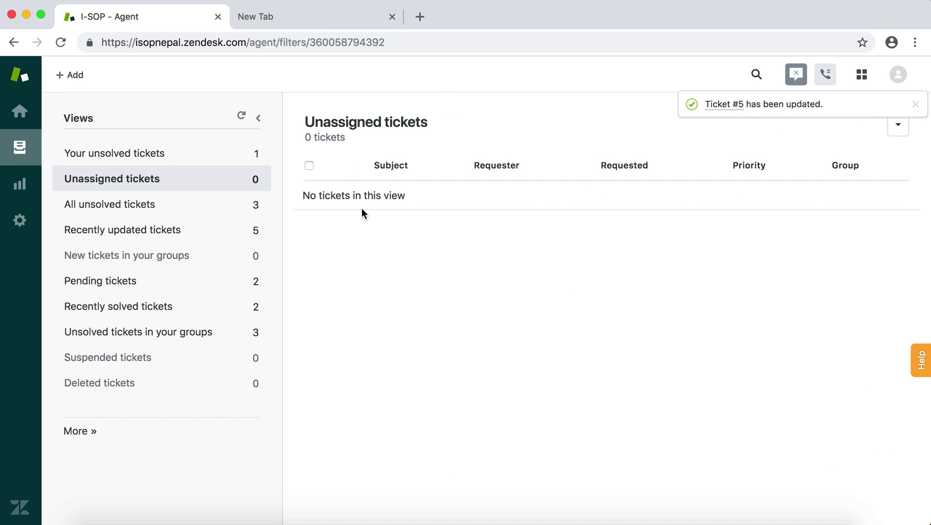
Check Your unsolved tickets, then show All unsolved tickets grouped by assignee
{"action": "left_click", "coordinate": [235, 161]}
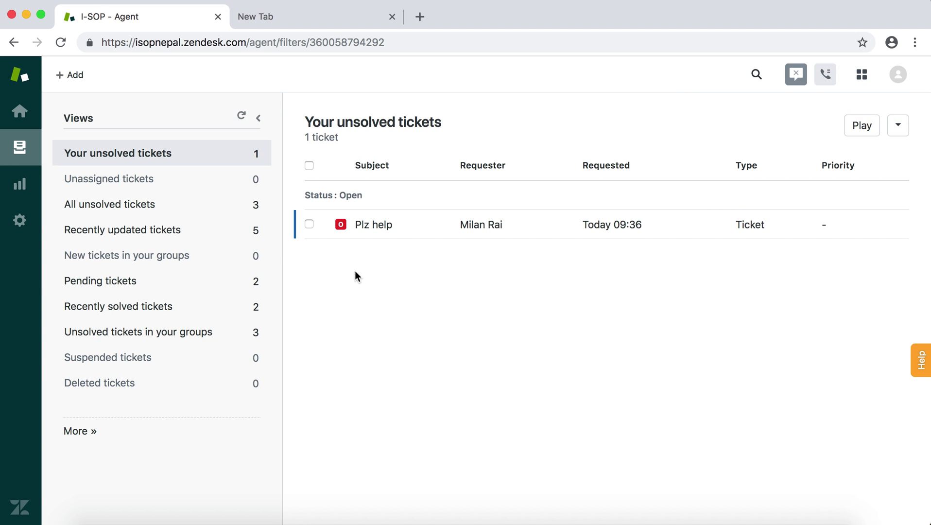
{"action": "left_click", "coordinate": [170, 214]}
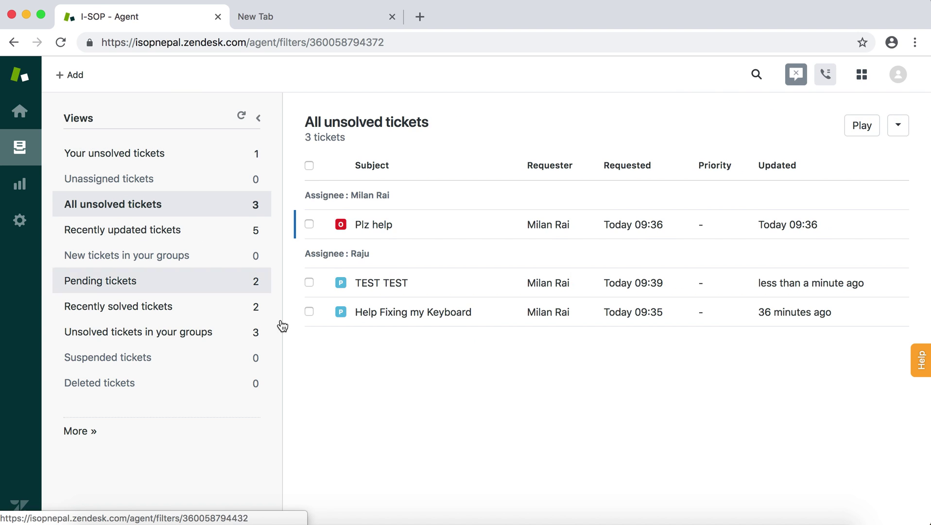